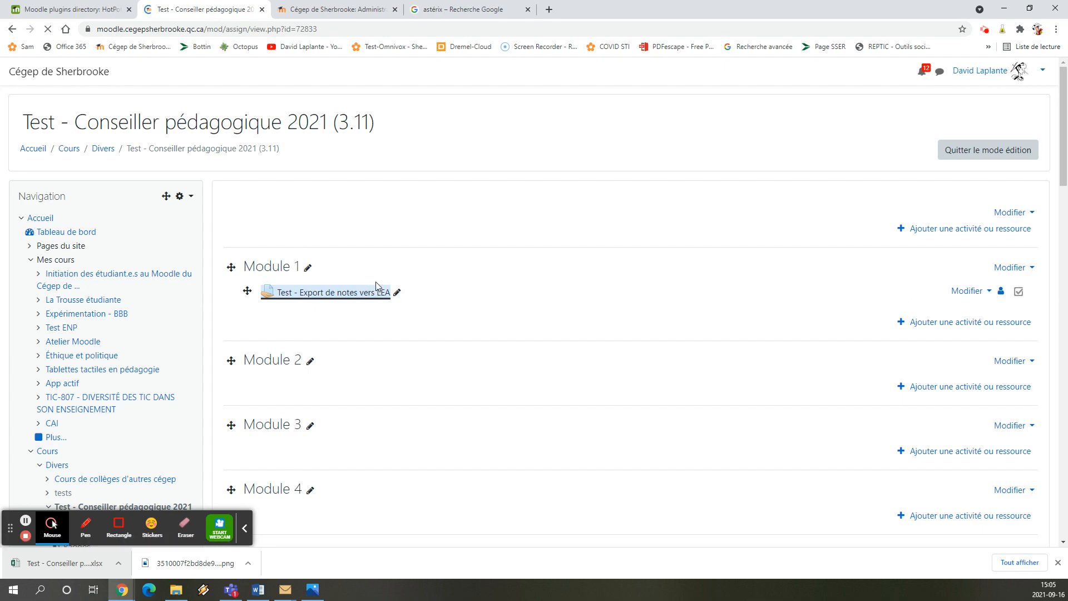
View all submissions of the Test - Export de notes vers LEA assignment and open the course gradebook
click(636, 451)
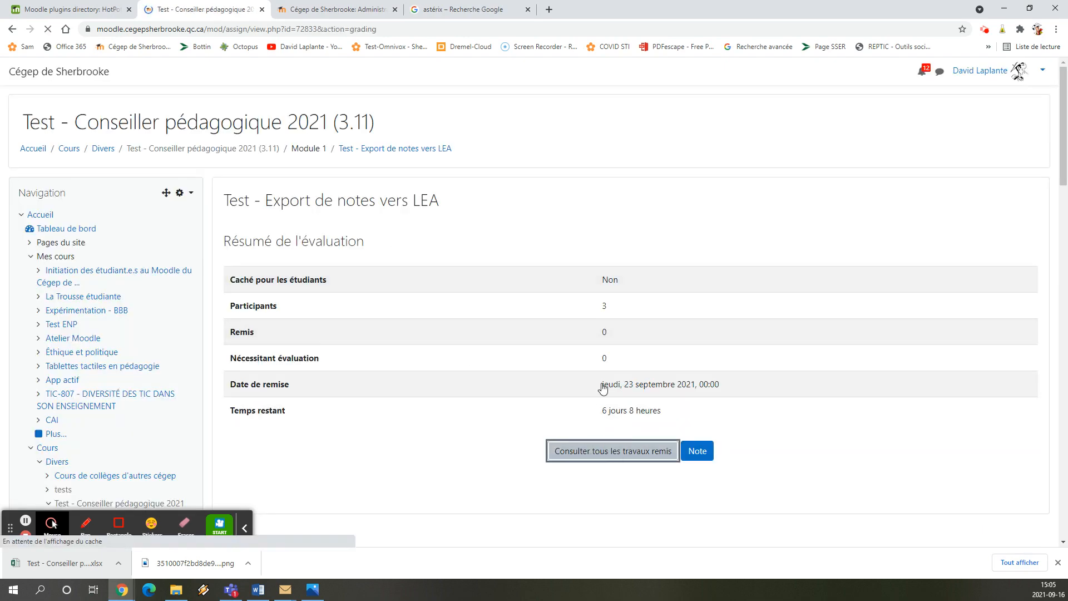
scroll(612, 379, down, 4)
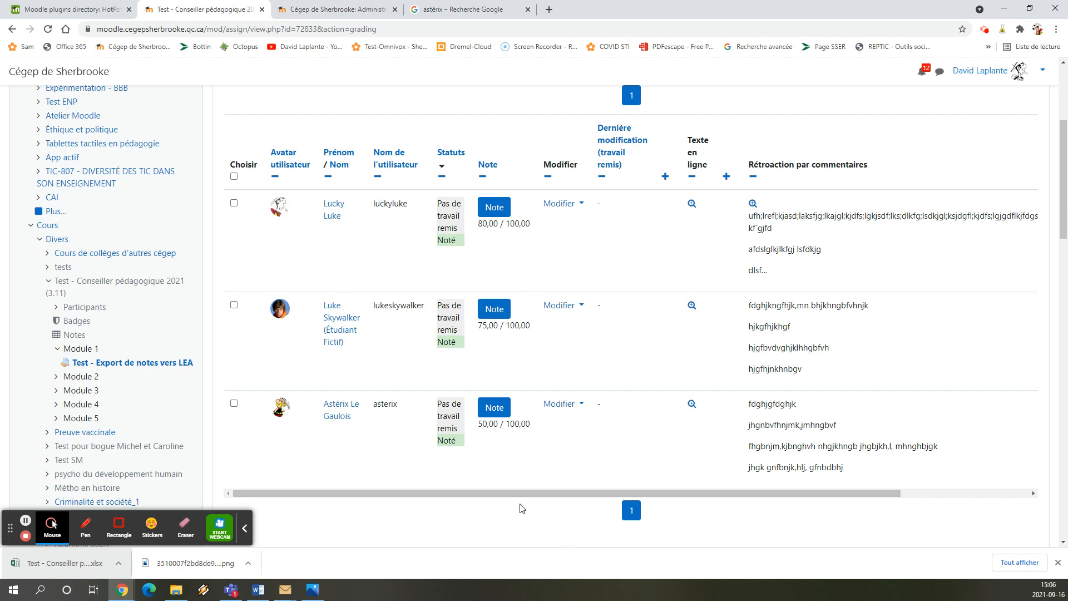
scroll(451, 229, up, 3)
click(403, 171)
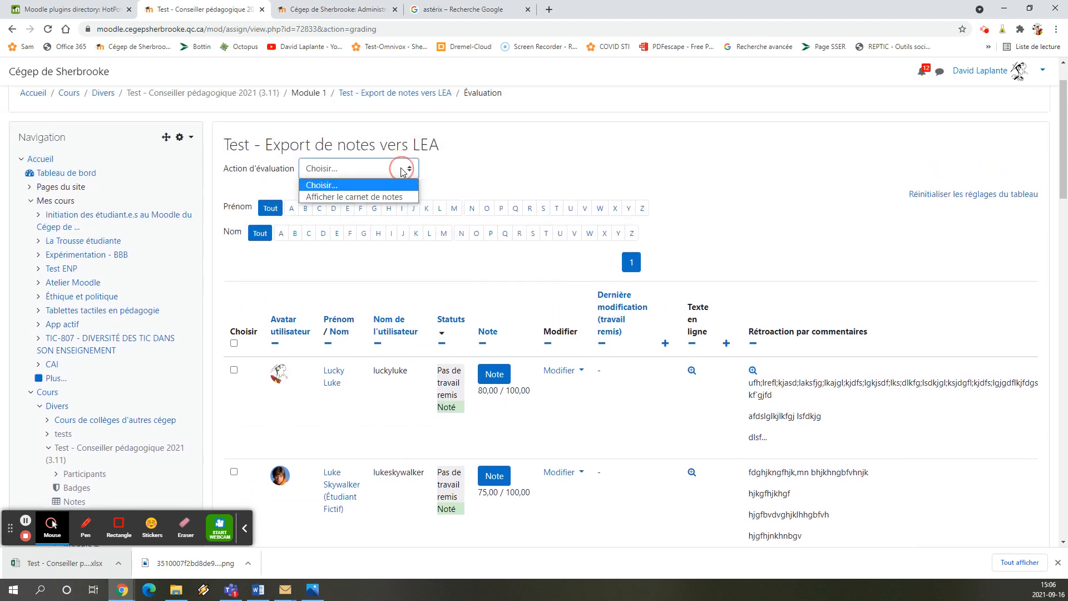
click(372, 196)
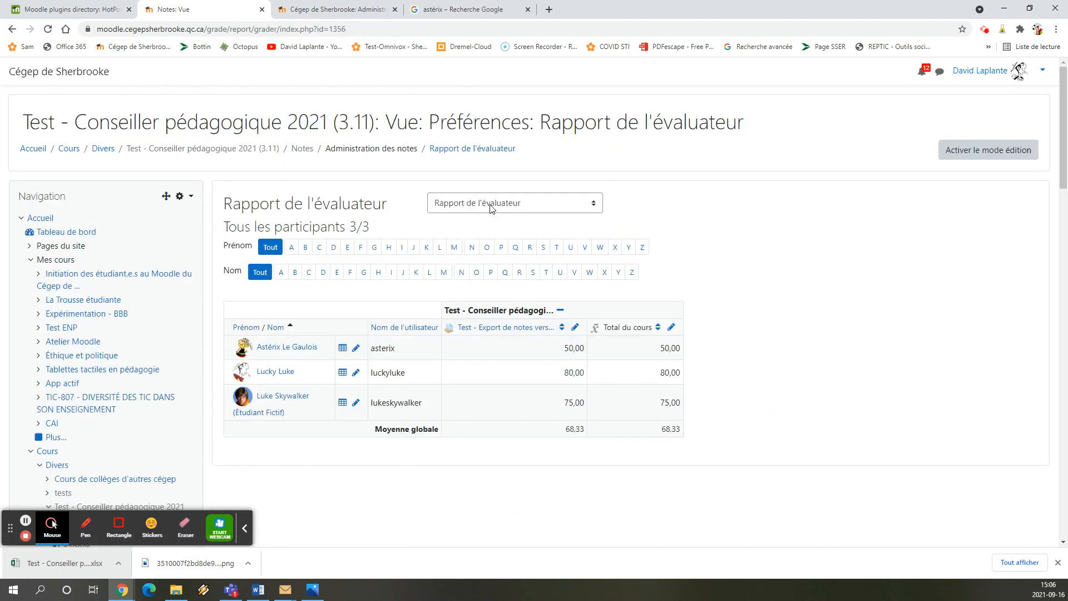
Open the gradebook's Excel spreadsheet export and include only the Test - Export de notes vers LEA item
click(492, 207)
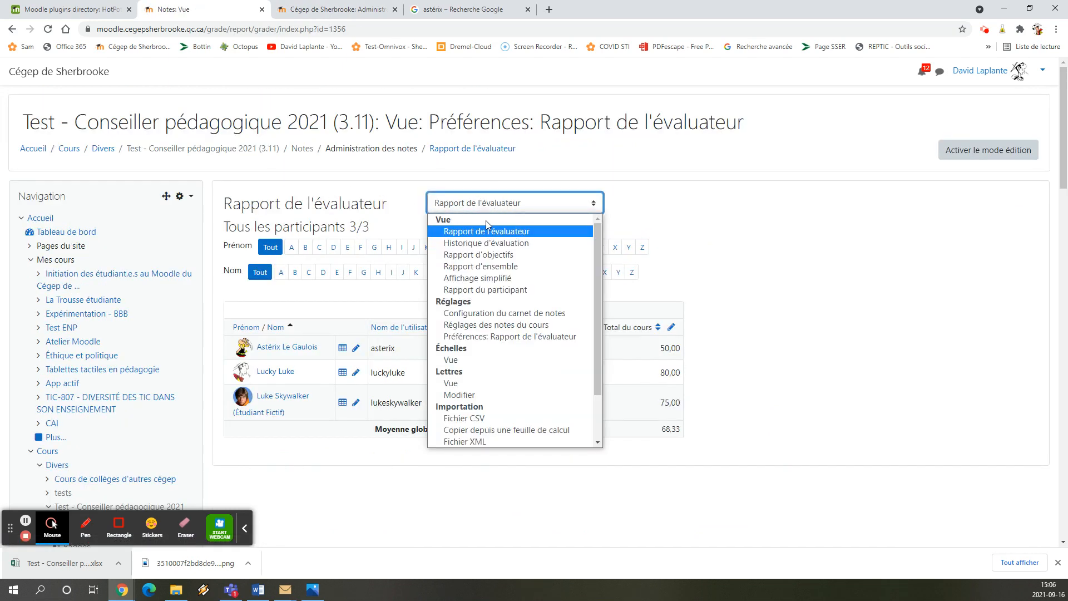
scroll(504, 332, down, 2)
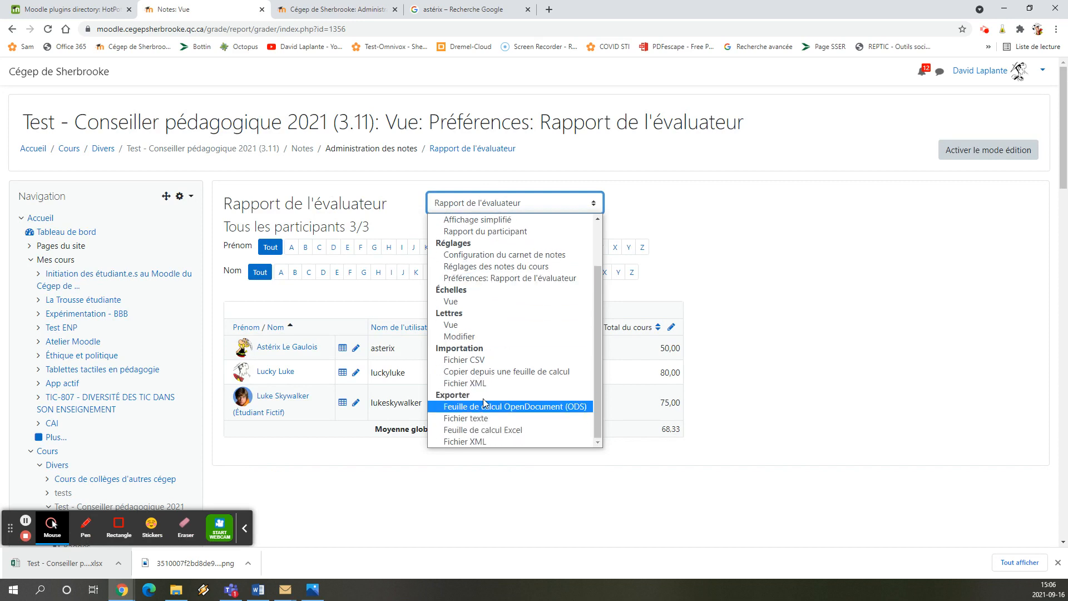
click(494, 430)
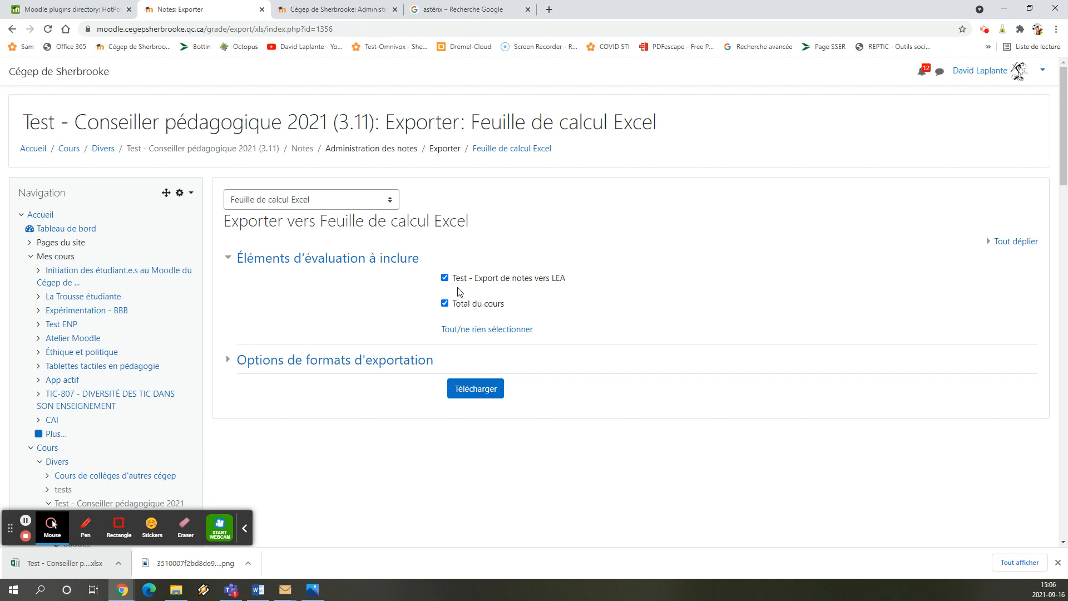
click(487, 329)
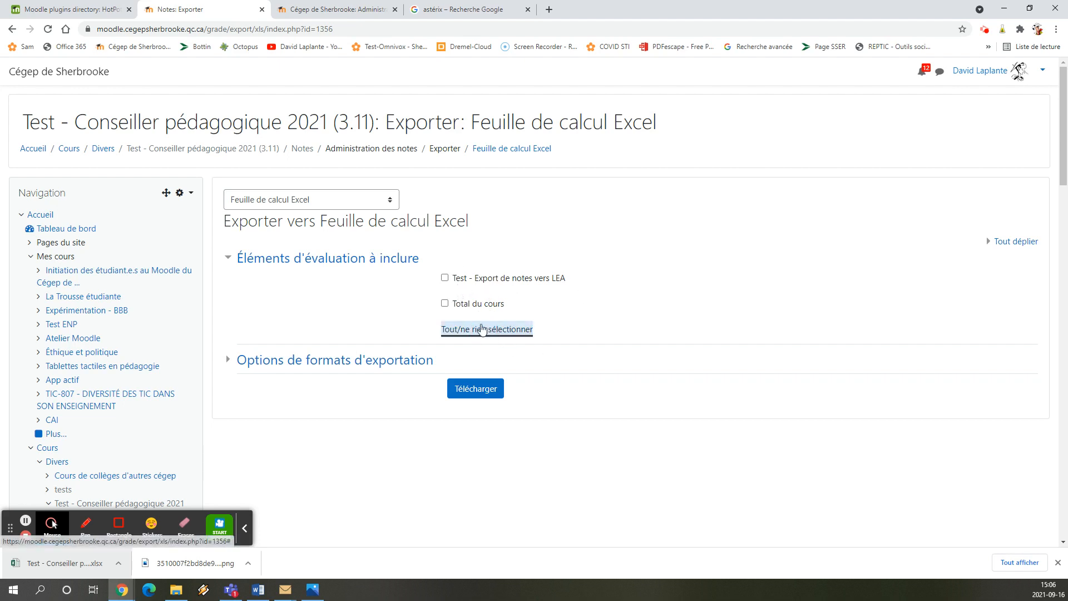
click(445, 278)
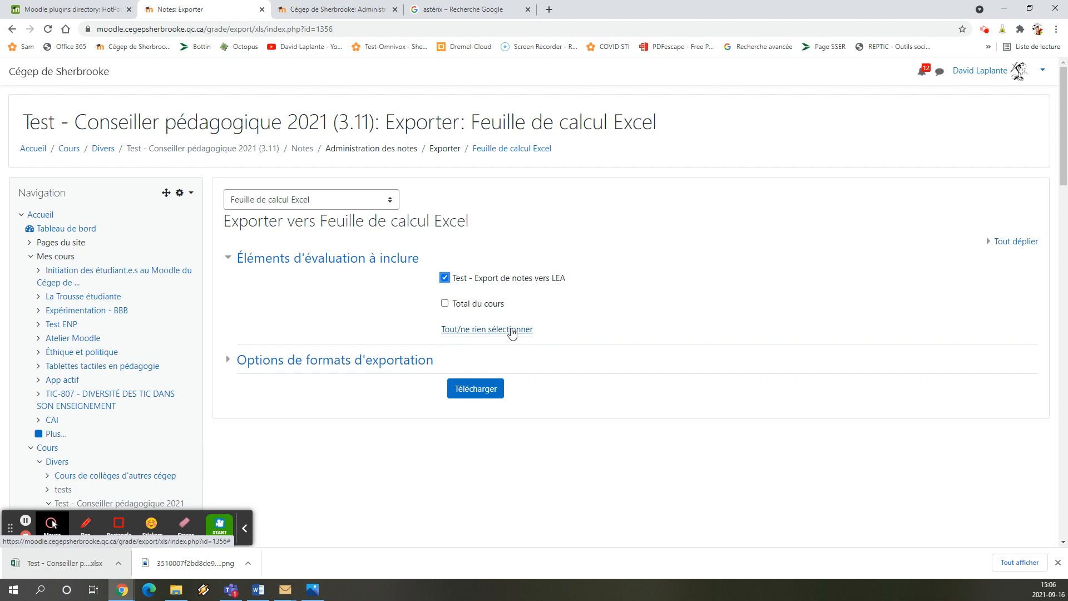
click(512, 332)
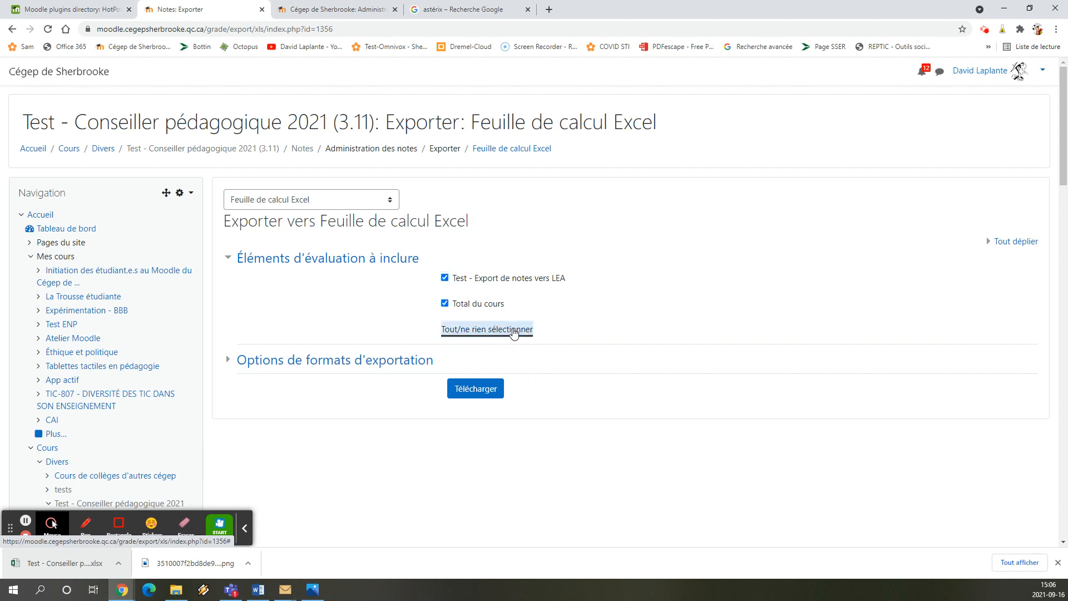
click(506, 332)
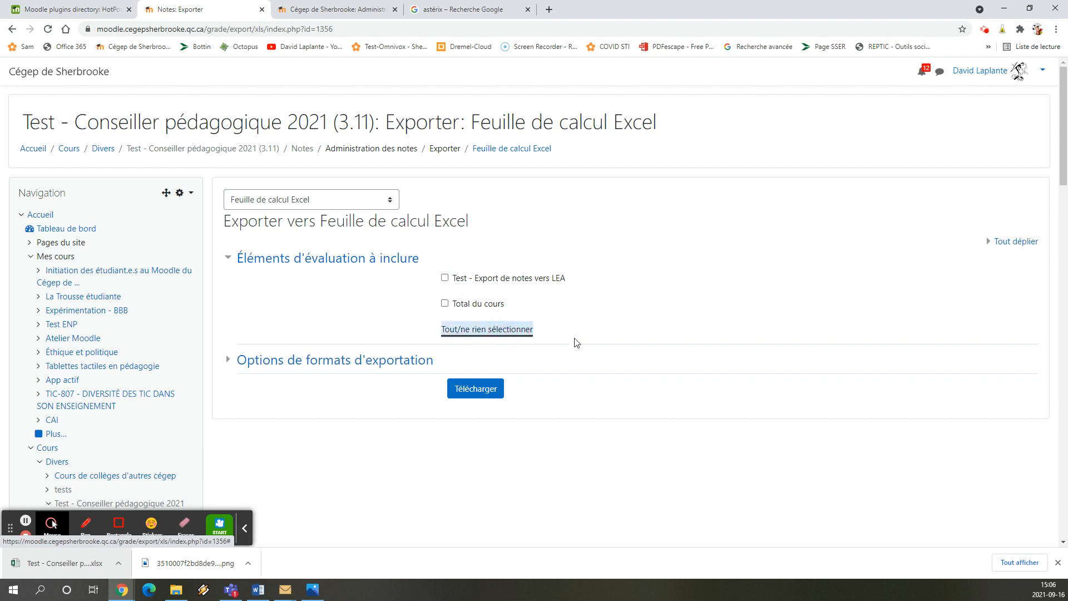
click(444, 304)
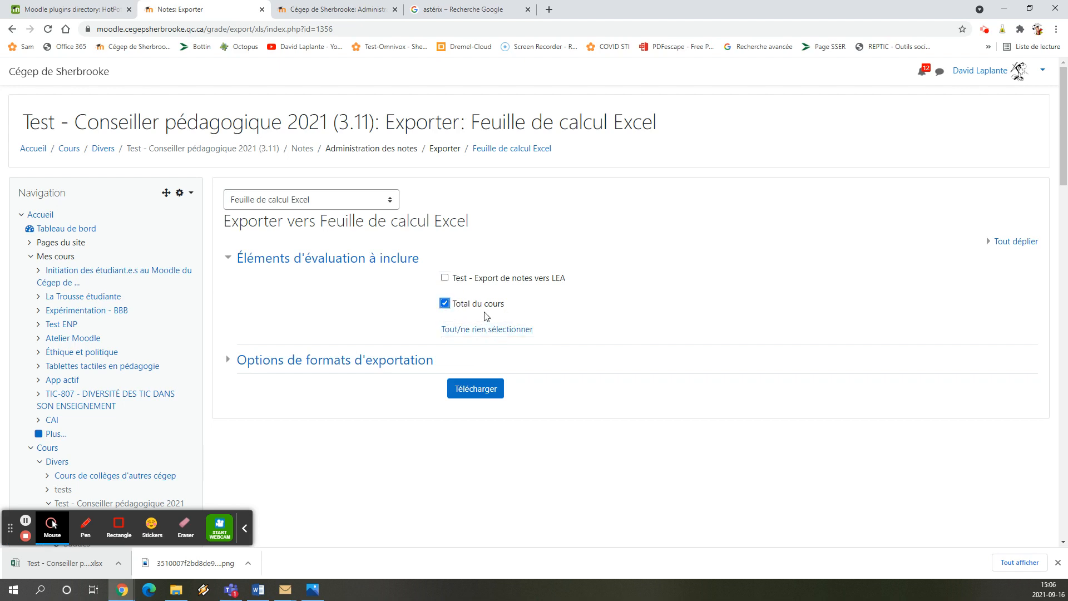
click(445, 304)
click(445, 278)
Enable including feedback in the export format options and download the Excel grade file
click(295, 361)
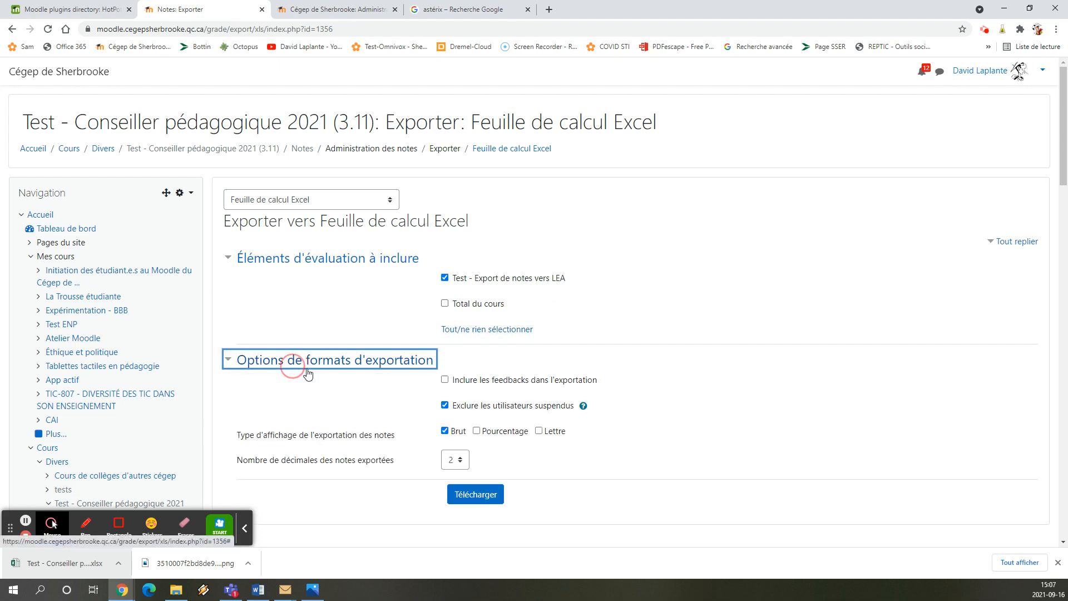
click(446, 380)
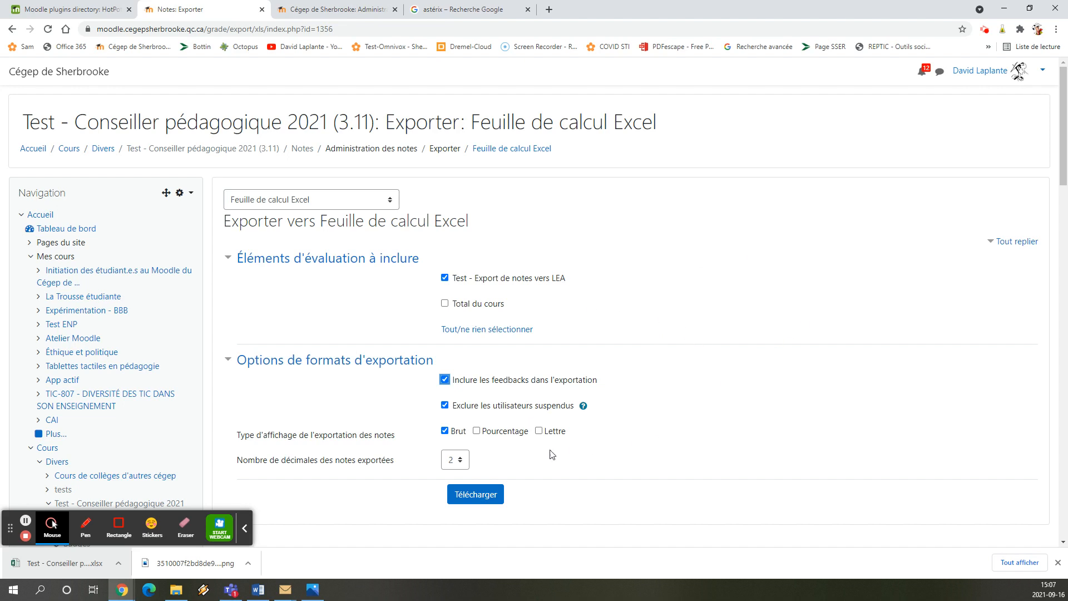
click(476, 500)
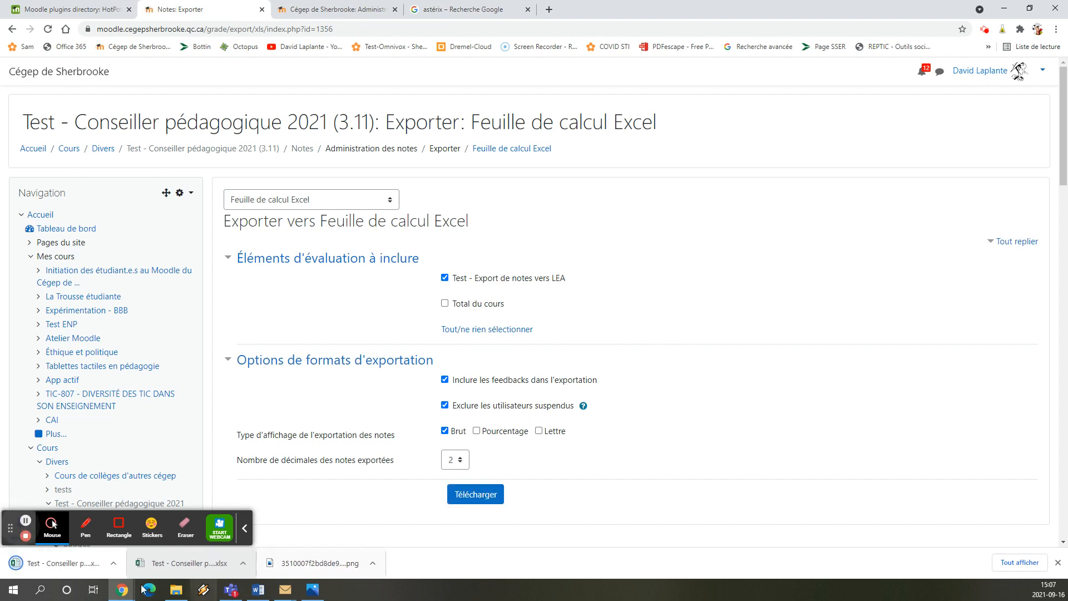
Open the downloaded grade workbook and enable editing to leave protected mode
click(65, 566)
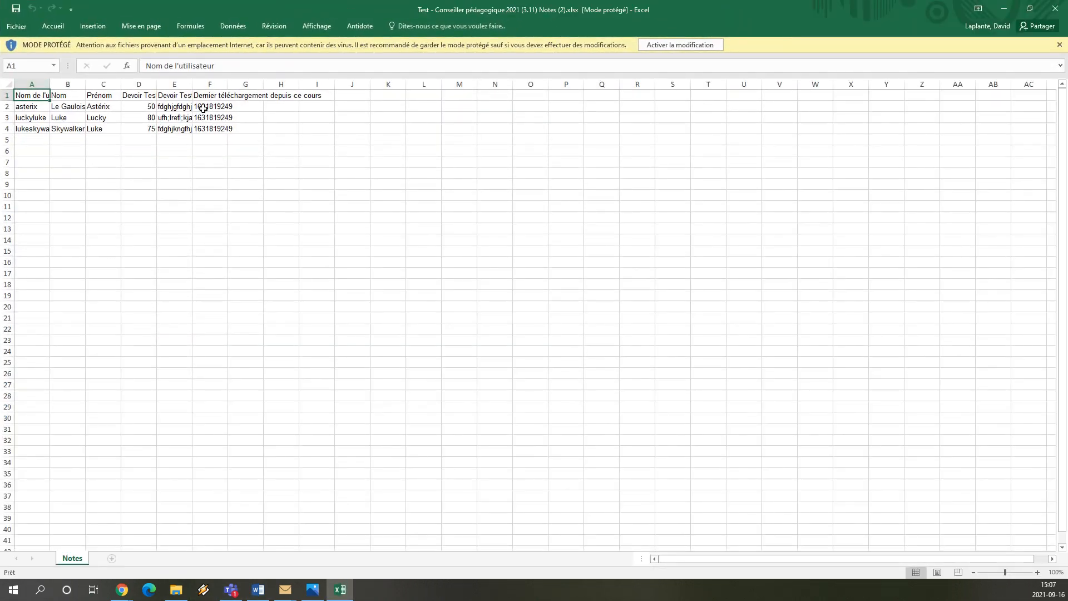
click(212, 82)
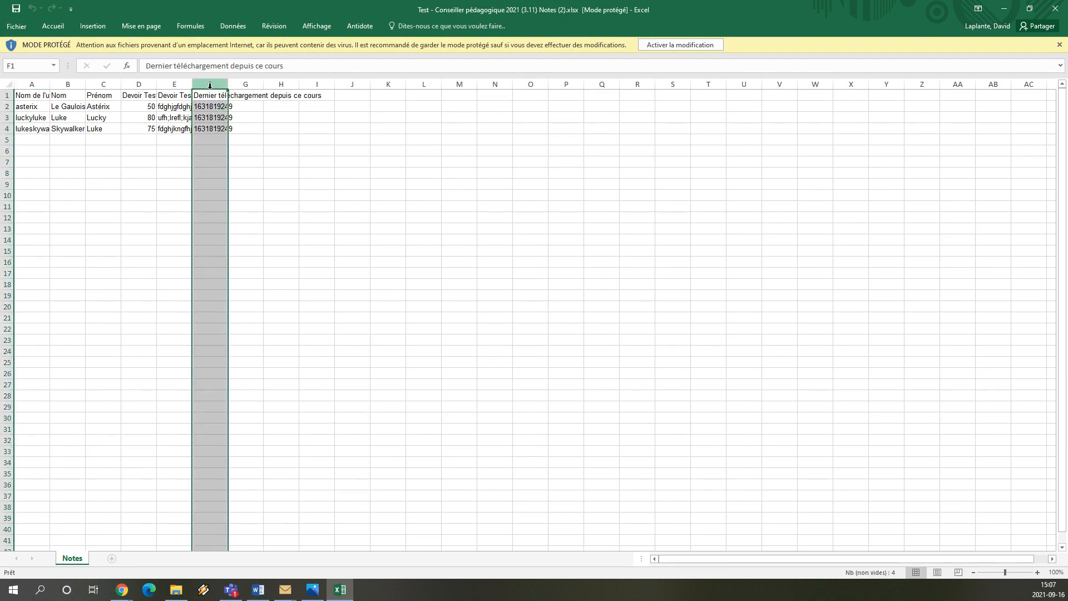
right_click(210, 83)
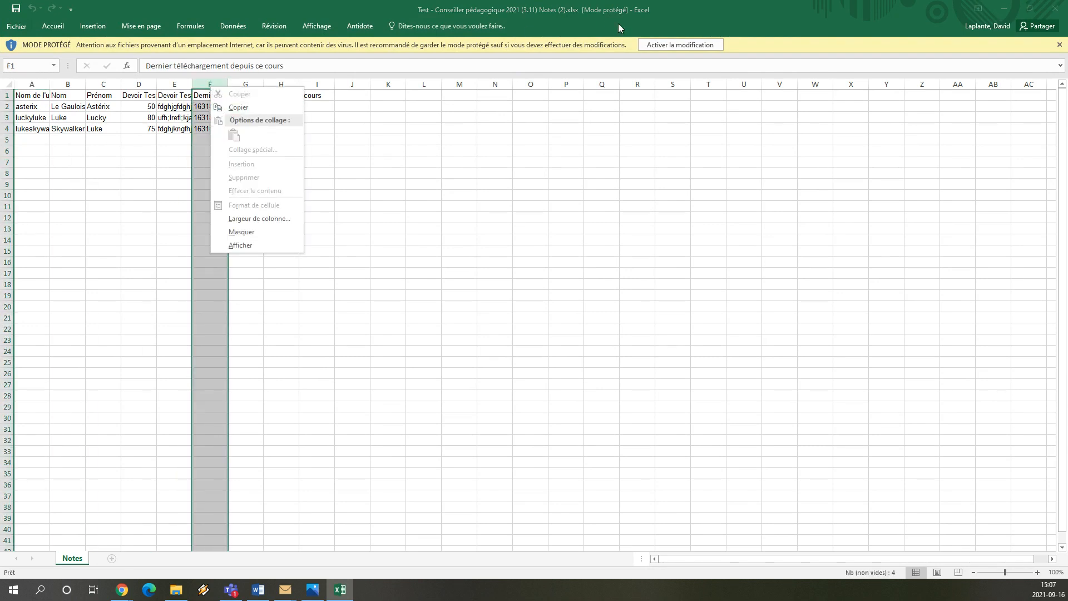
click(671, 42)
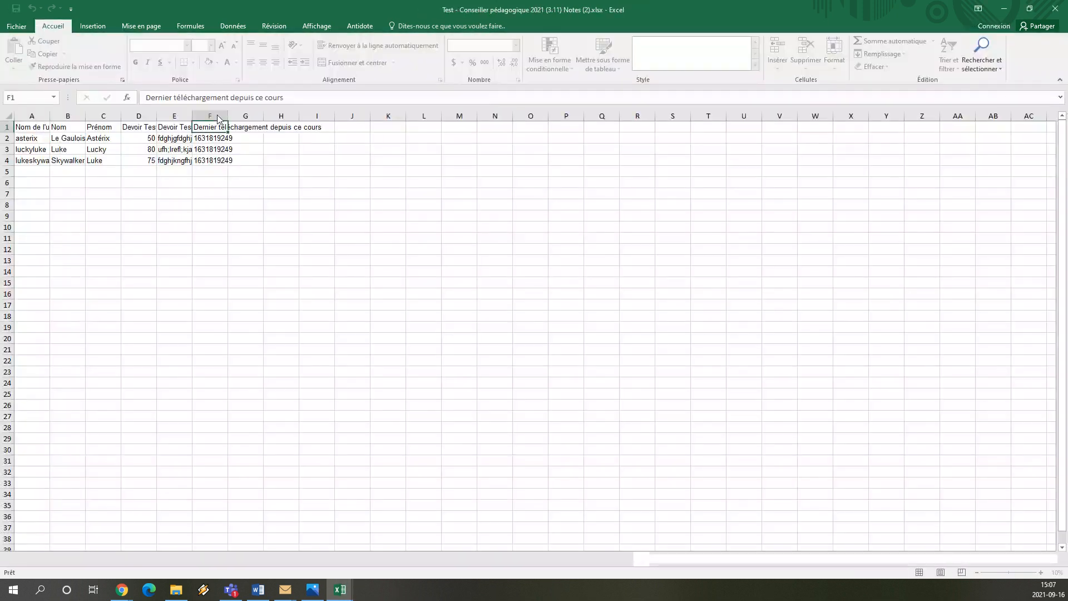
Delete column F, Dernier téléchargement depuis ce cours, from the Notes sheet
click(213, 116)
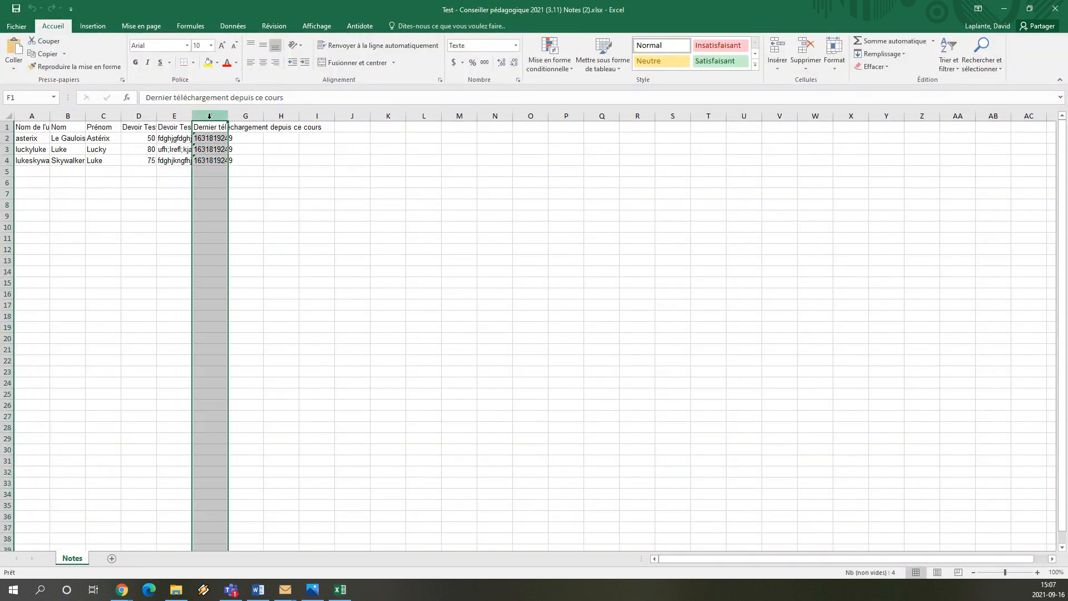
right_click(210, 118)
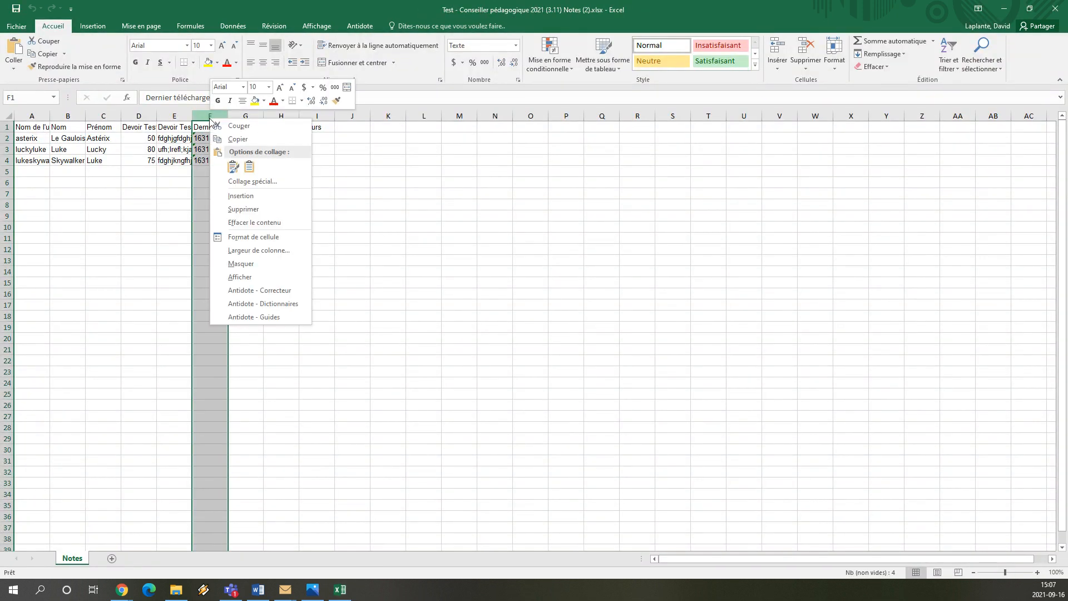
click(243, 210)
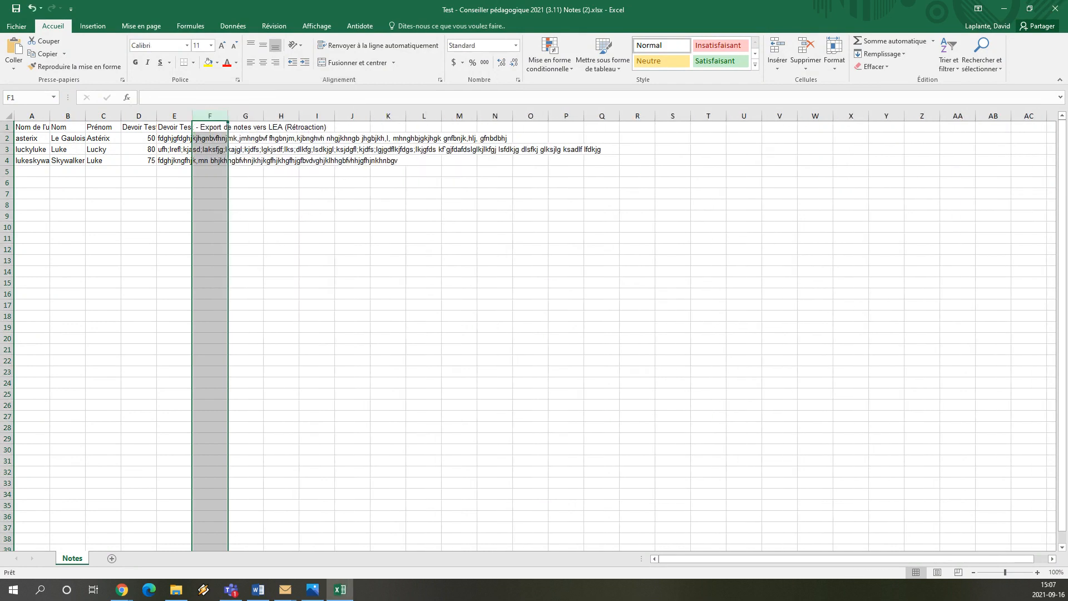
Consult the Omnivox import instructions image and delete the Nom and Prénom columns from the Notes sheet
drag(1067, 86, 561, 63)
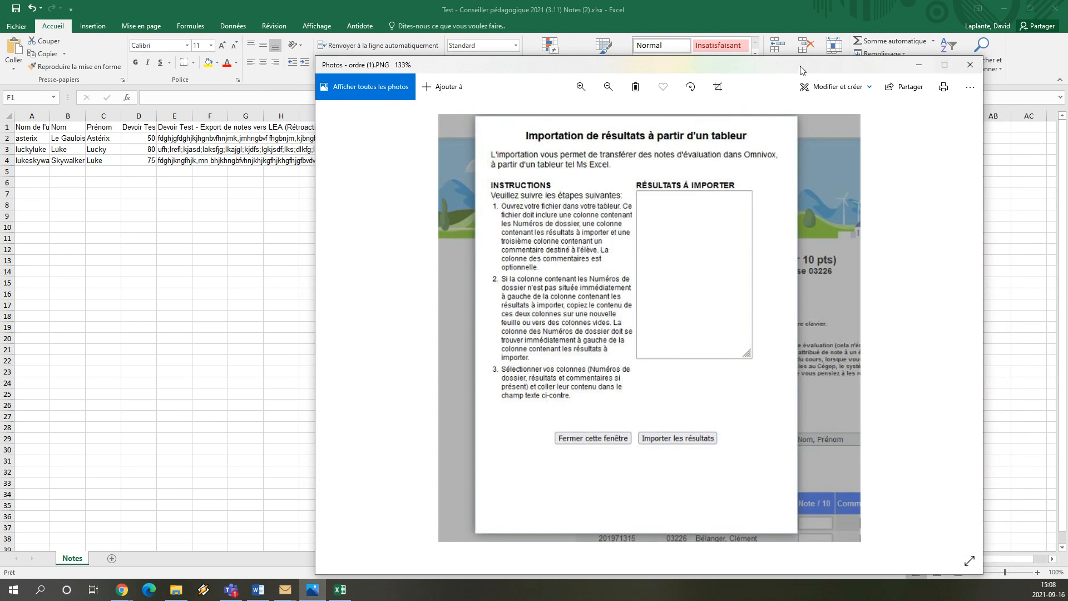
drag(800, 71, 1067, 22)
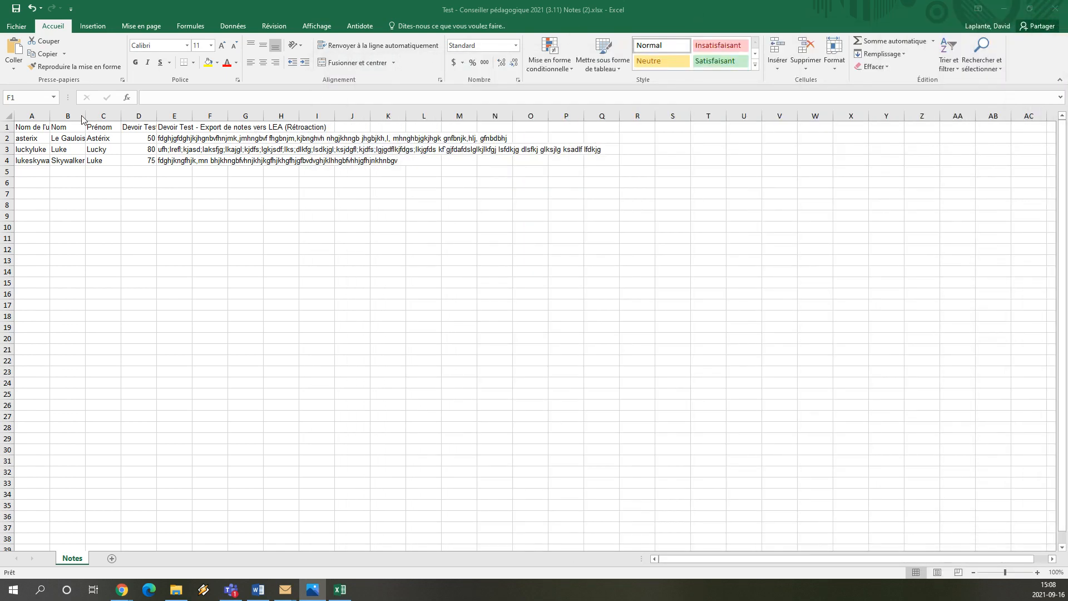
click(64, 115)
drag(64, 115, 94, 115)
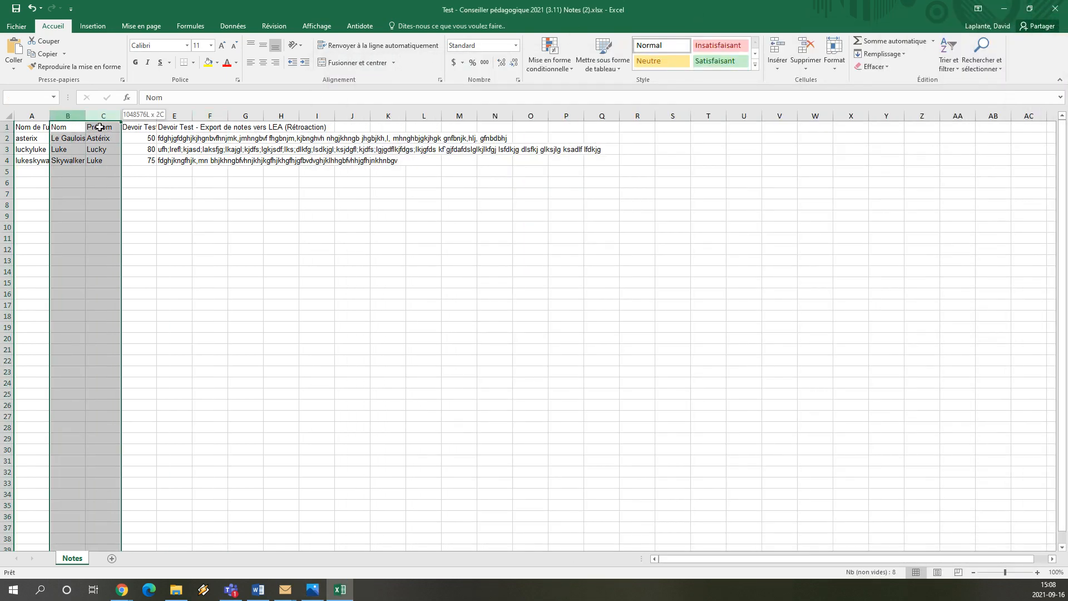
right_click(95, 116)
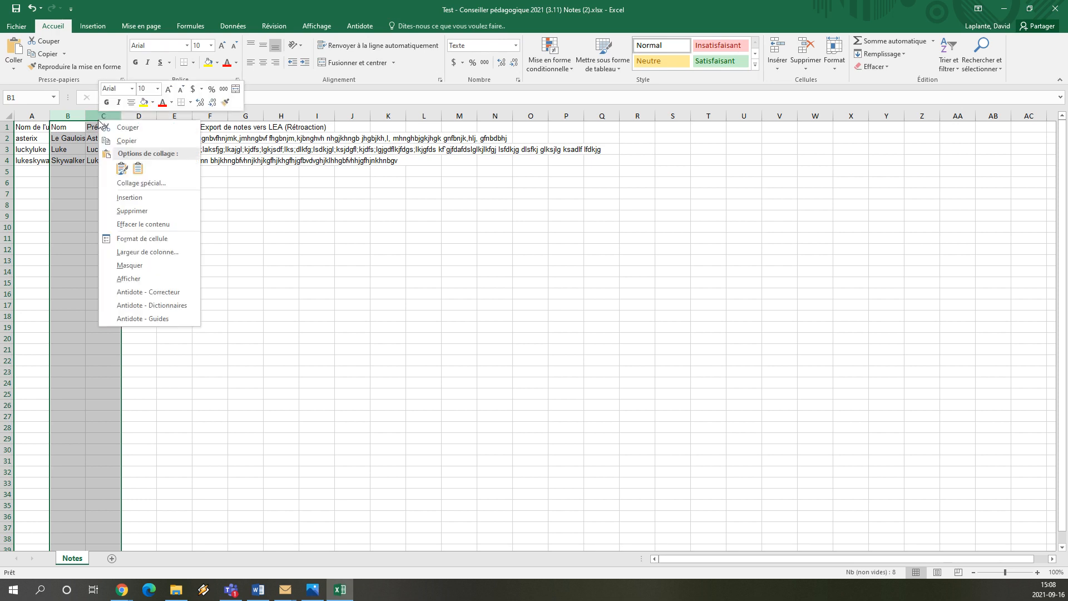
click(132, 217)
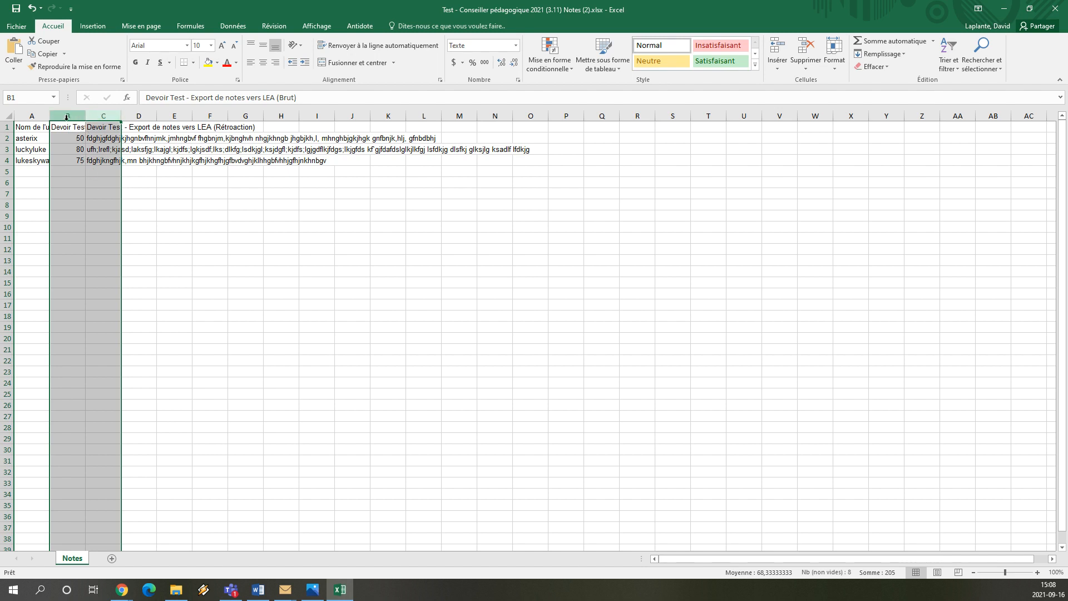
Select the range A2:C27 covering the usernames, grades and feedback without the header row
click(74, 157)
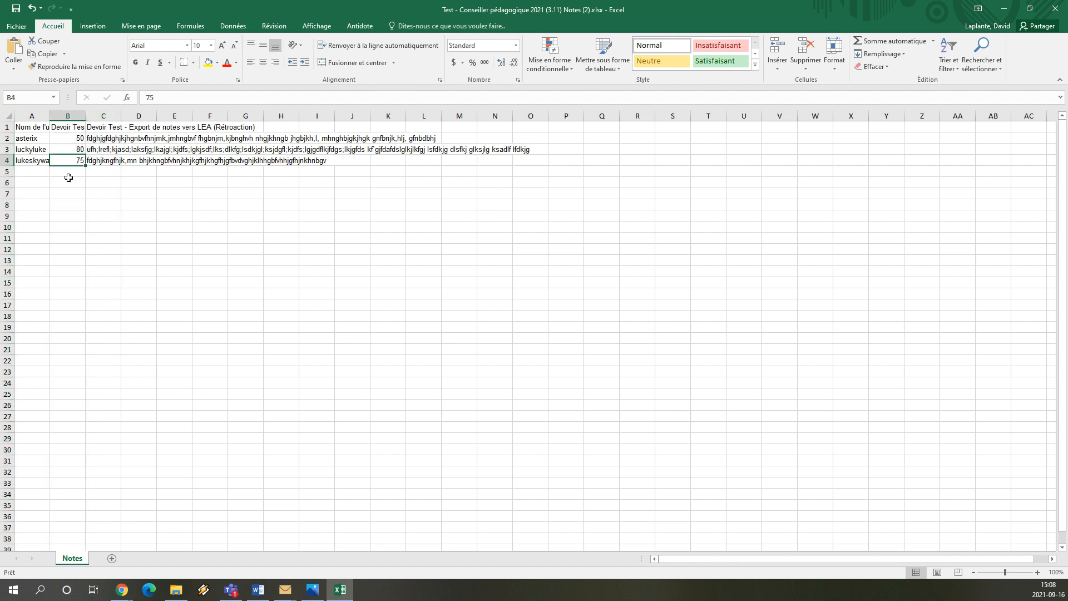
click(26, 138)
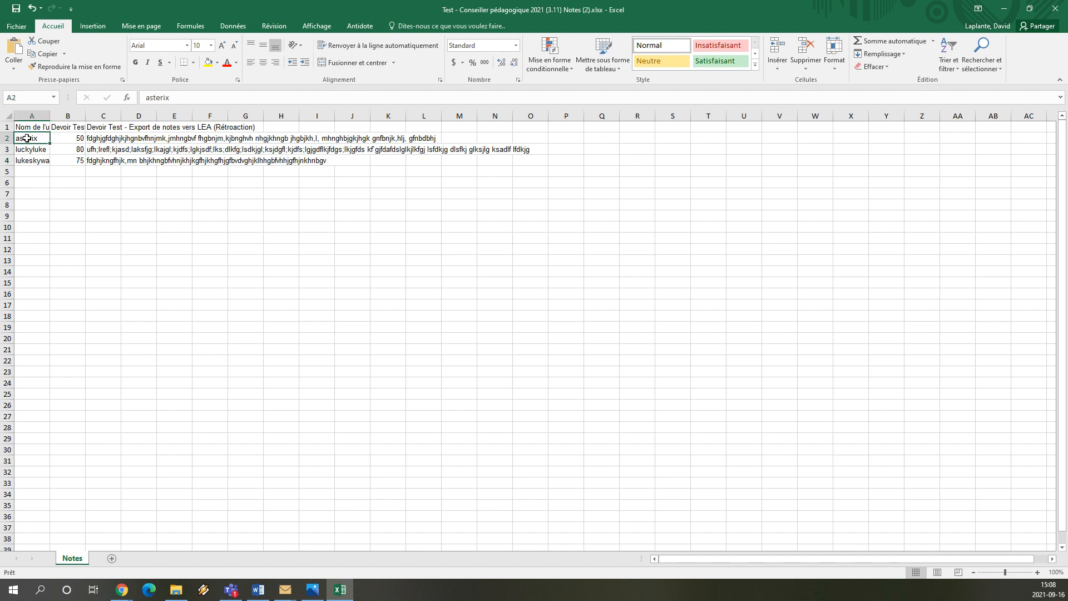
drag(28, 138, 98, 413)
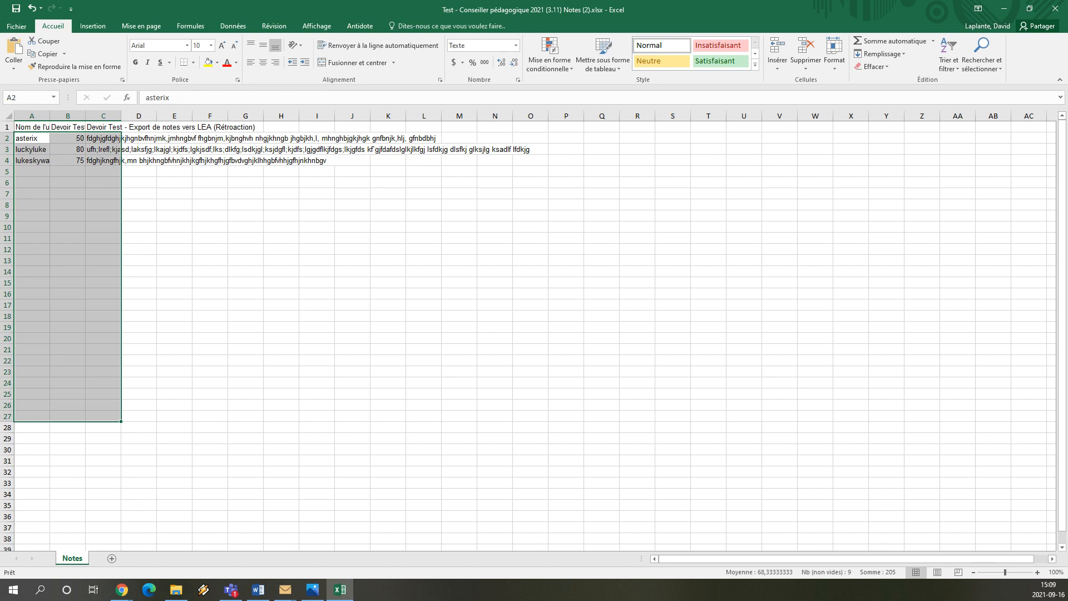
Review the result import instructions in the Photos image and close it
drag(1067, 86, 667, 74)
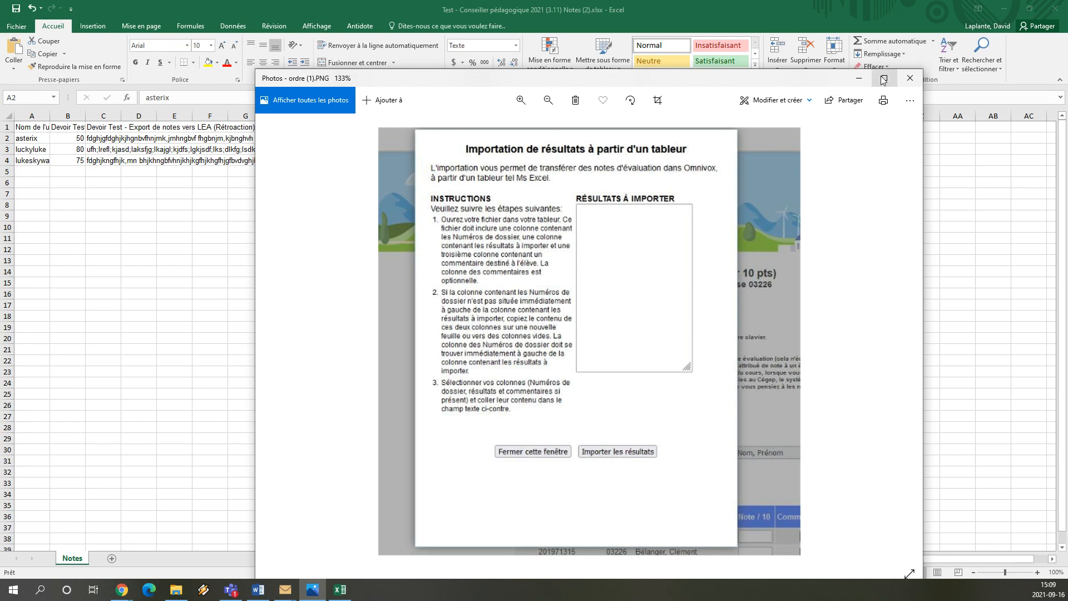
click(909, 82)
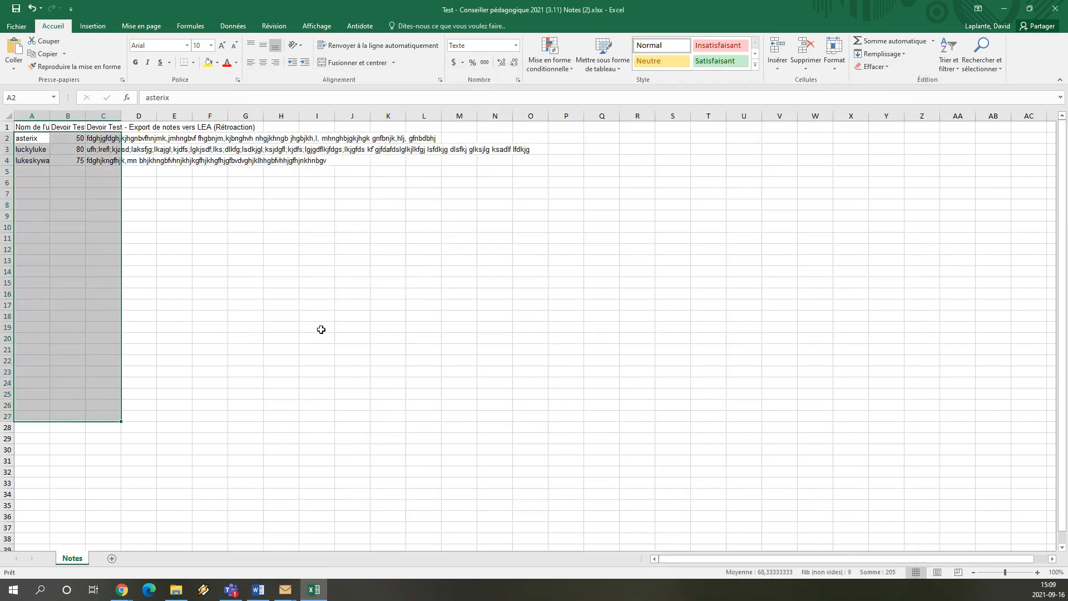